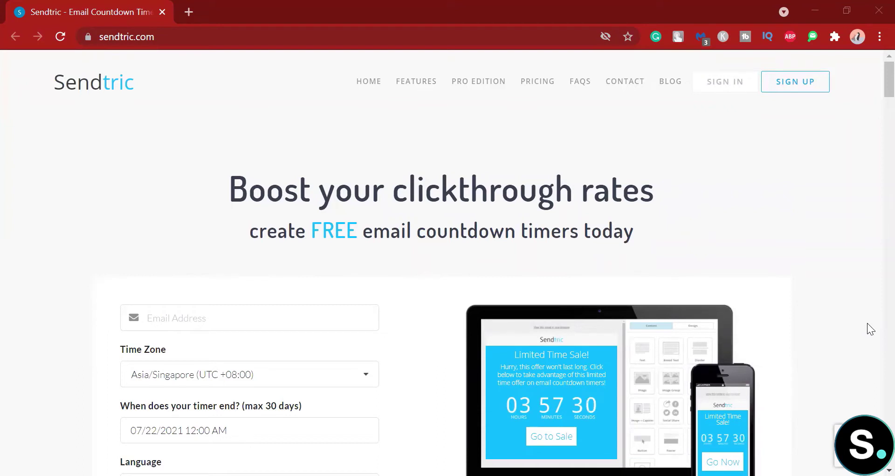
Scroll down the Sendtric page to show the colour options, terms checkbox and Generate button.
{"action": "scroll", "coordinate": [868, 323], "scroll_direction": "down", "scroll_amount": 2}
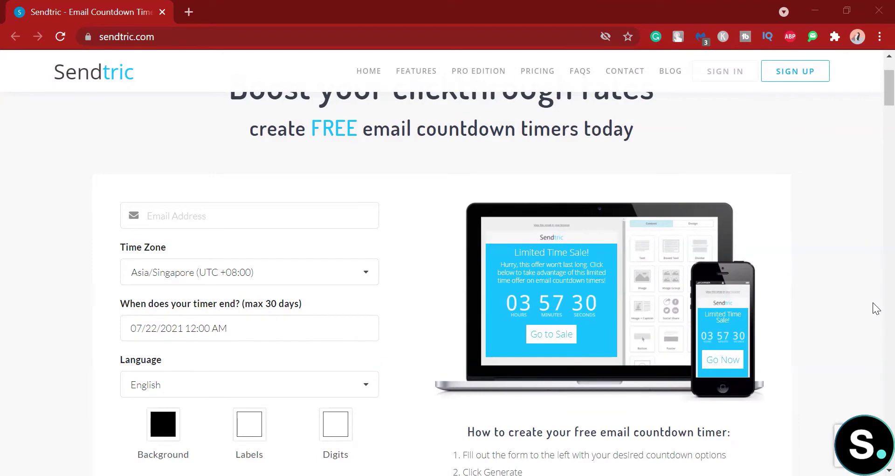
{"action": "scroll", "coordinate": [876, 308], "scroll_direction": "down", "scroll_amount": 1}
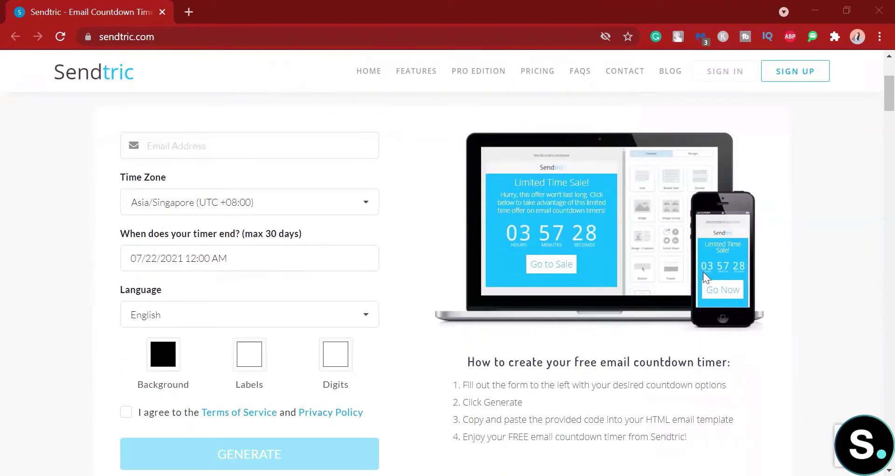
Paste the email address and set the timer end date to 07/23/2021.
{"action": "left_click", "coordinate": [303, 149]}
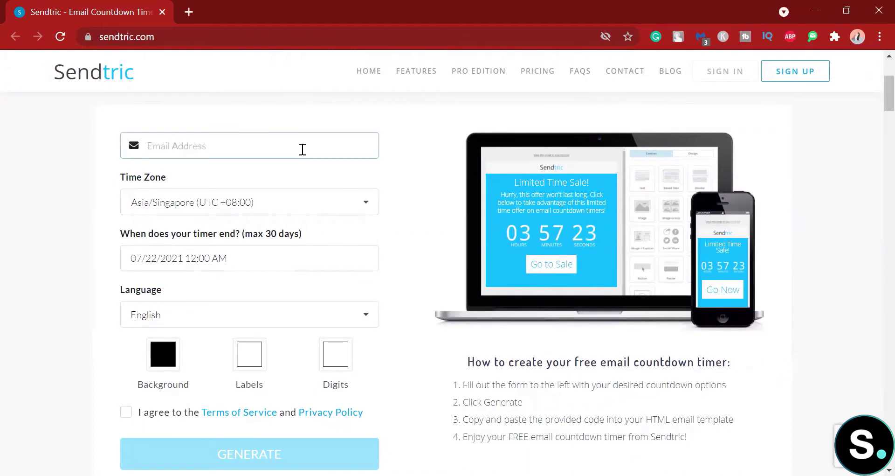
{"action": "key", "text": "ctrl+v"}
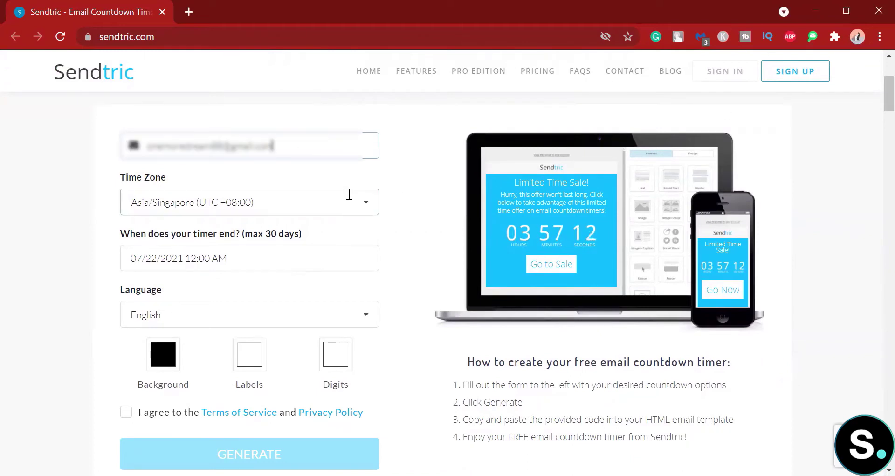
{"action": "left_click", "coordinate": [276, 254]}
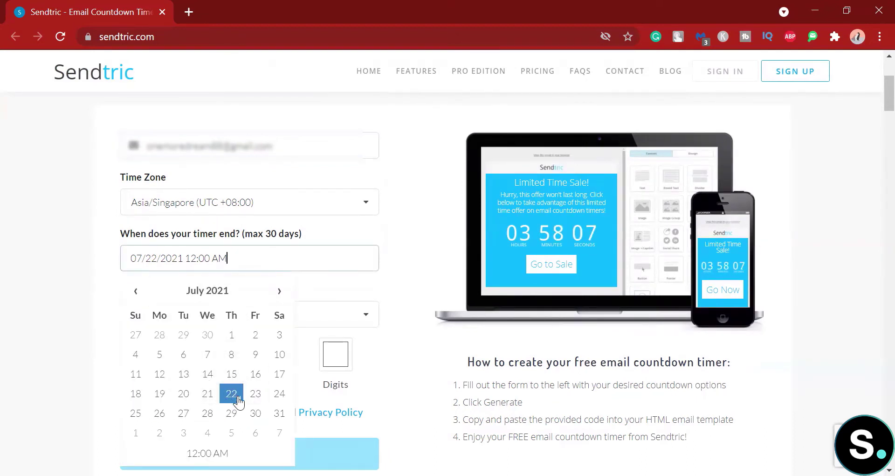
{"action": "left_click", "coordinate": [256, 395]}
{"action": "scroll", "coordinate": [277, 394], "scroll_direction": "down", "scroll_amount": 1}
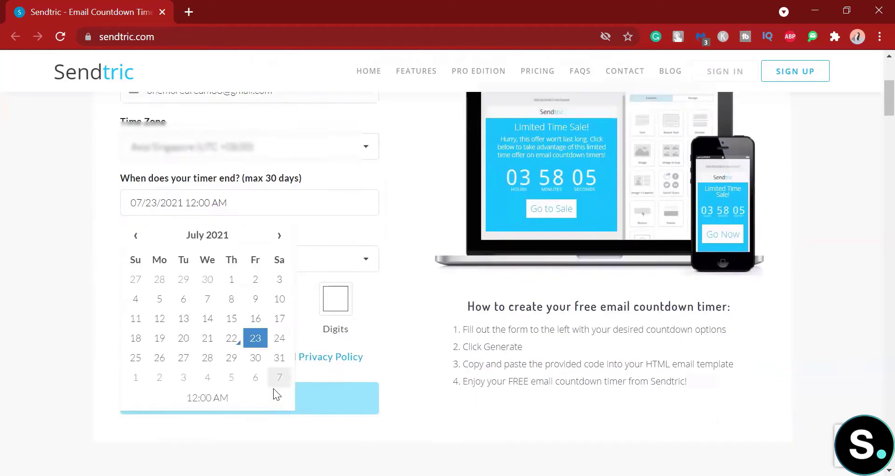
{"action": "scroll", "coordinate": [277, 394], "scroll_direction": "down", "scroll_amount": 1}
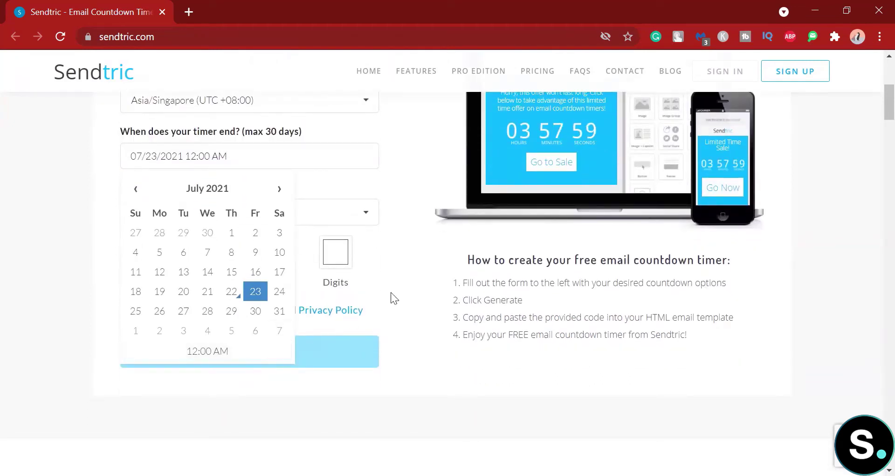
{"action": "left_click", "coordinate": [385, 152]}
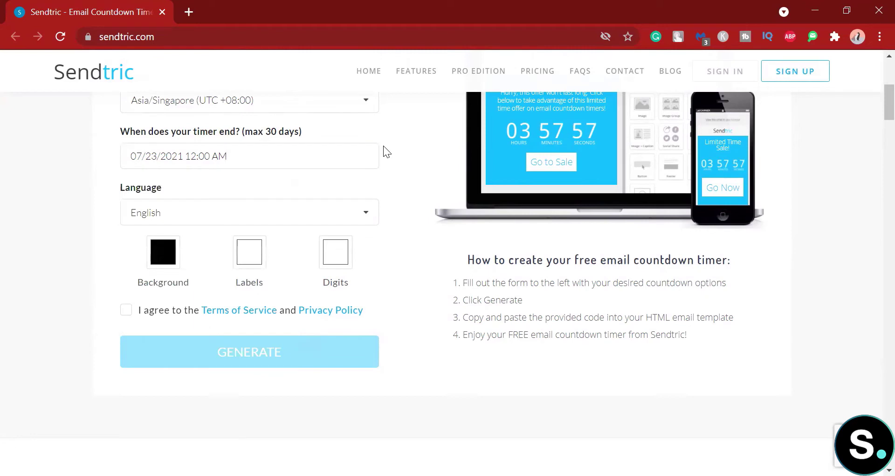
Keep English as the timer language.
{"action": "left_click", "coordinate": [184, 220]}
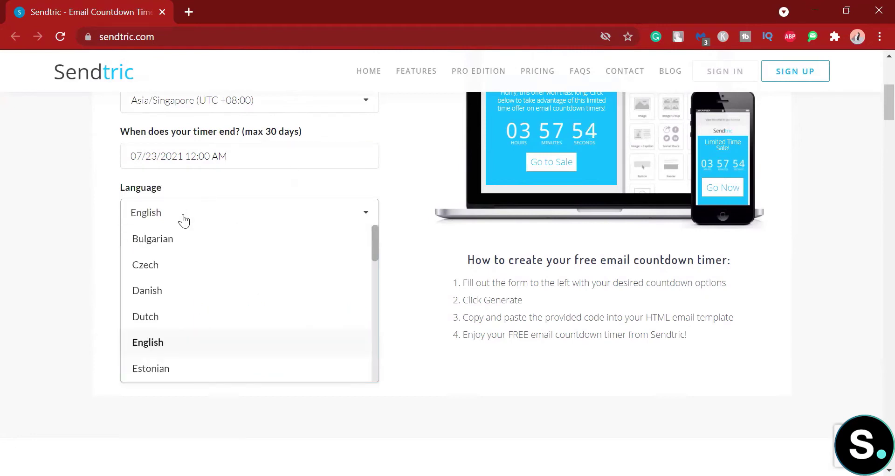
{"action": "left_click", "coordinate": [184, 220]}
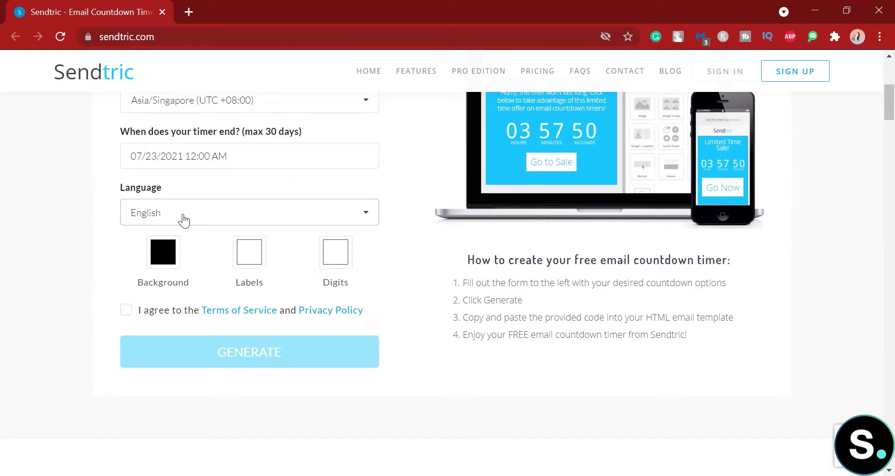
{"action": "scroll", "coordinate": [184, 219], "scroll_direction": "up", "scroll_amount": 2}
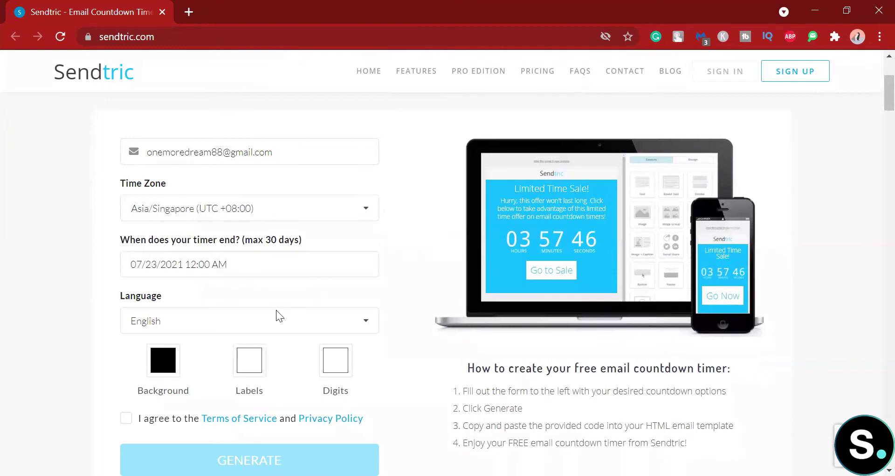
Set the timer background colour to white.
{"action": "left_click", "coordinate": [175, 357]}
{"action": "scroll", "coordinate": [150, 340], "scroll_direction": "down", "scroll_amount": 2}
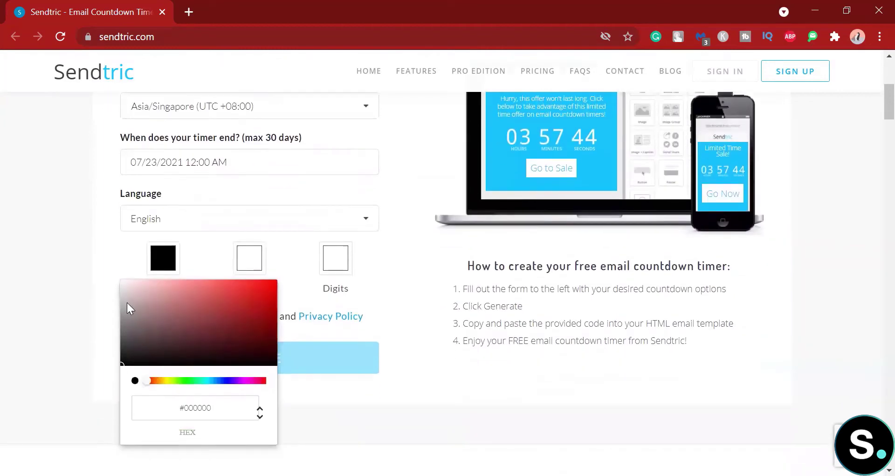
{"action": "left_click", "coordinate": [127, 305]}
{"action": "left_click", "coordinate": [298, 256]}
{"action": "scroll", "coordinate": [284, 303], "scroll_direction": "up", "scroll_amount": 2}
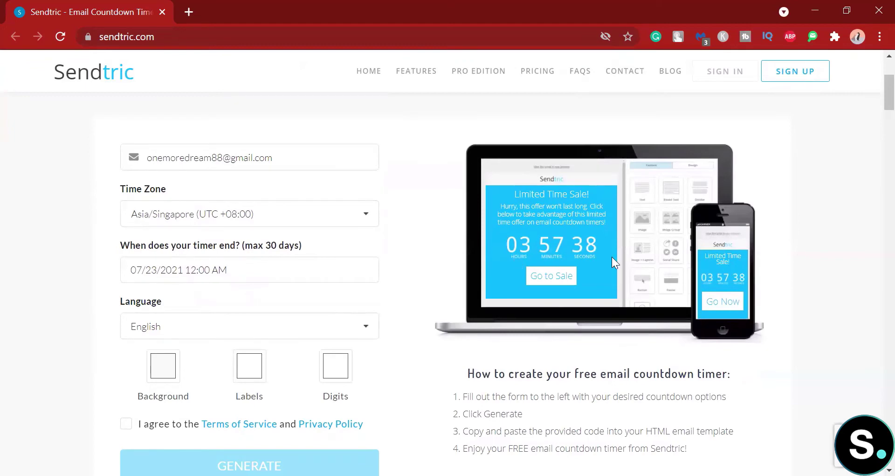
Make the labels and digits black (#000000), agree to the Terms of Service, and generate.
{"action": "scroll", "coordinate": [299, 286], "scroll_direction": "down", "scroll_amount": 2}
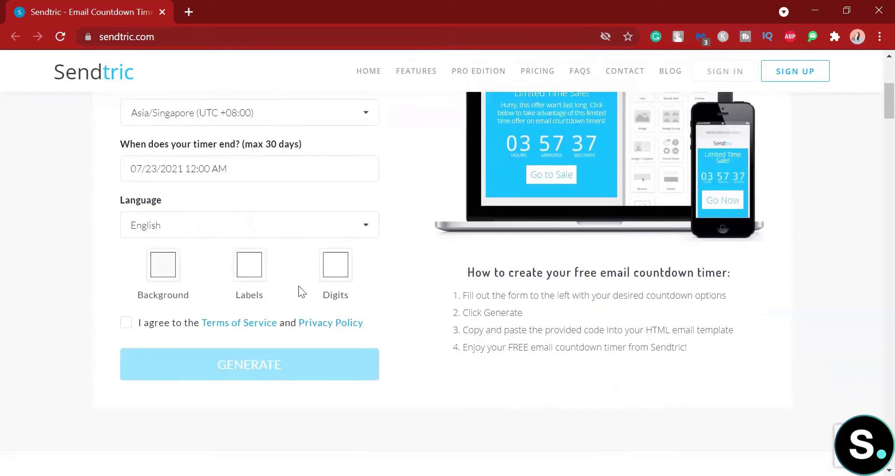
{"action": "left_click", "coordinate": [251, 265]}
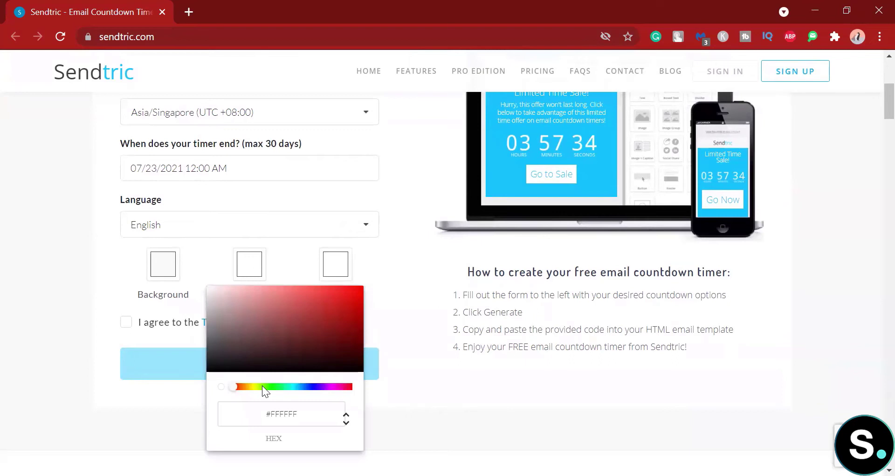
{"action": "left_click_drag", "start_coordinate": [222, 331], "coordinate": [222, 377]}
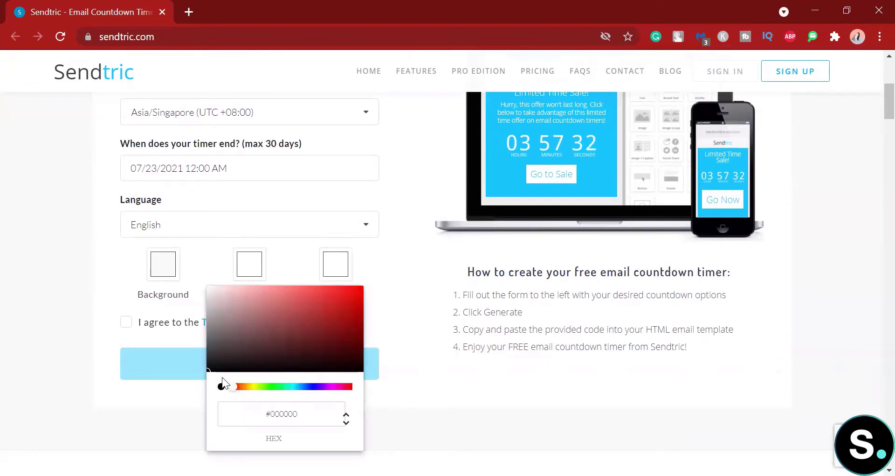
{"action": "left_click", "coordinate": [380, 269]}
{"action": "left_click", "coordinate": [336, 271]}
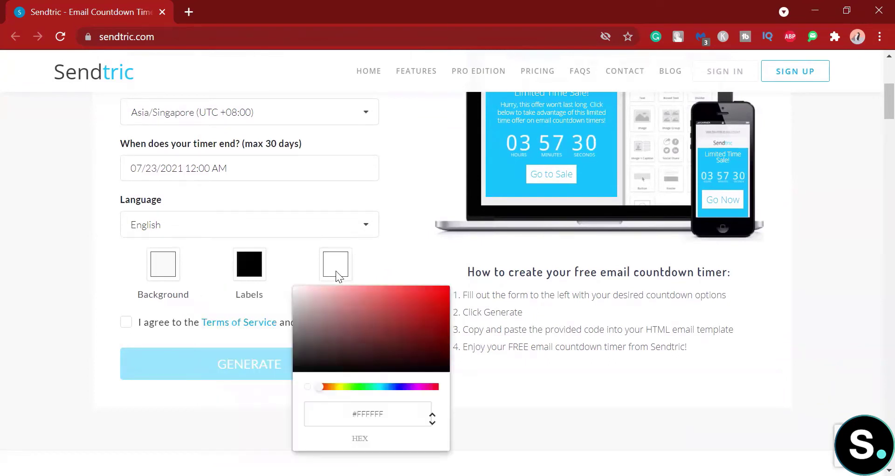
{"action": "left_click_drag", "start_coordinate": [322, 332], "coordinate": [308, 387]}
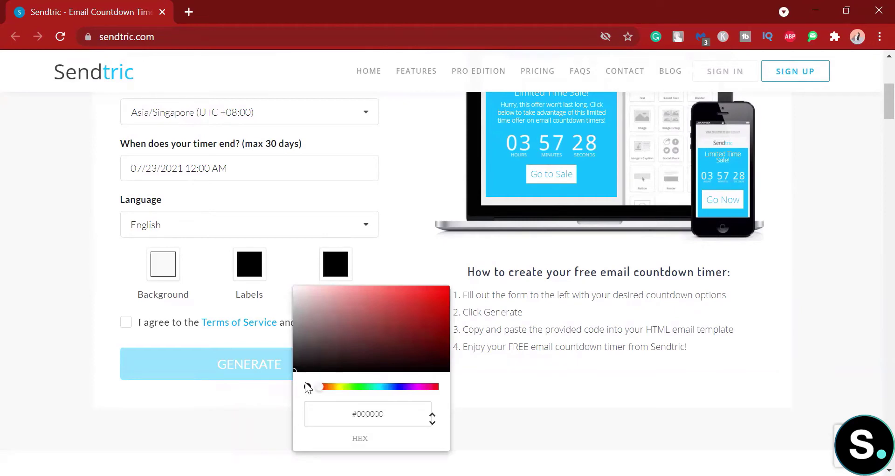
{"action": "left_click", "coordinate": [406, 215]}
{"action": "left_click", "coordinate": [126, 322]}
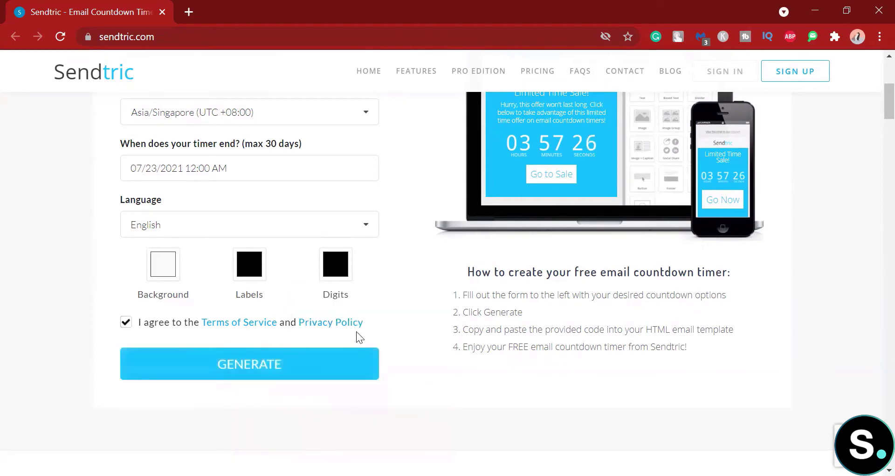
{"action": "left_click", "coordinate": [266, 364]}
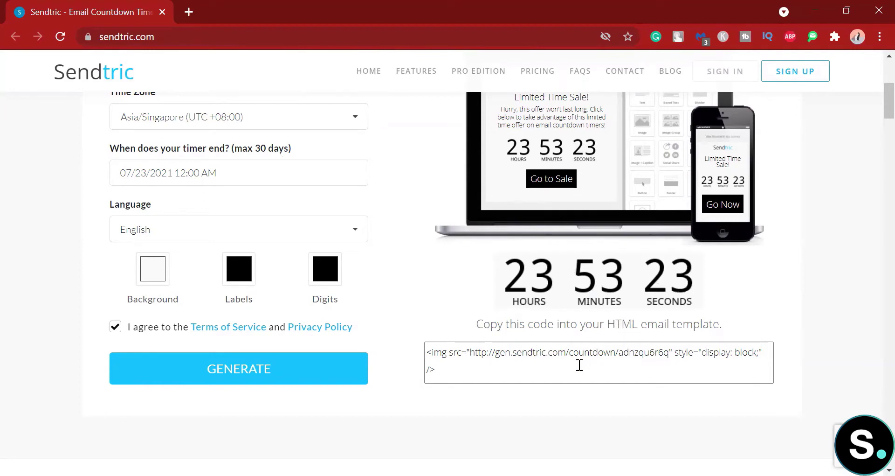
Scroll over the generated countdown preview and its HTML image code.
{"action": "scroll", "coordinate": [535, 310], "scroll_direction": "up", "scroll_amount": 1}
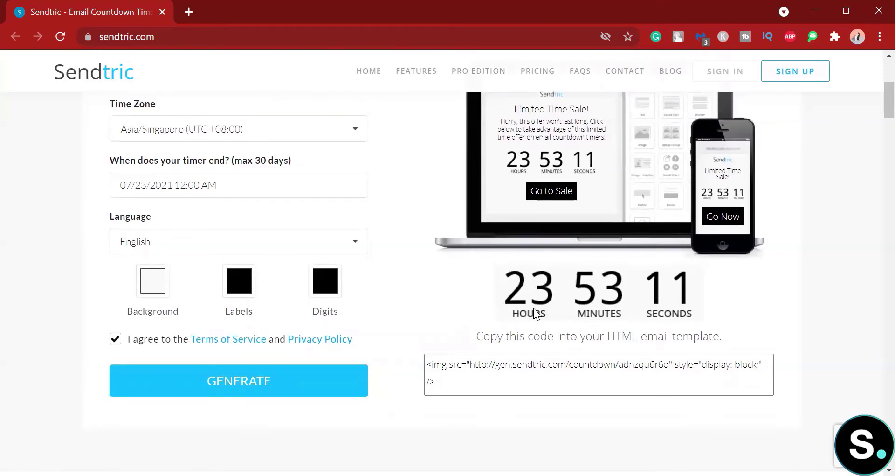
{"action": "scroll", "coordinate": [534, 308], "scroll_direction": "down", "scroll_amount": 6}
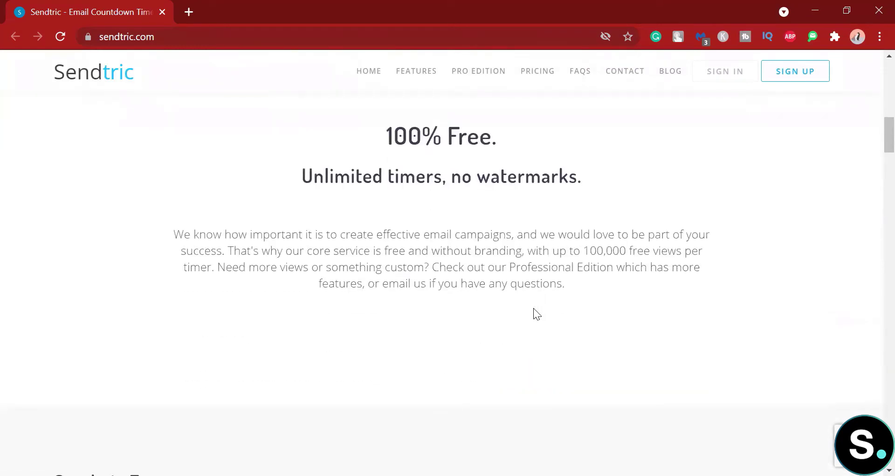
{"action": "scroll", "coordinate": [533, 308], "scroll_direction": "down", "scroll_amount": 8}
{"action": "scroll", "coordinate": [533, 308], "scroll_direction": "up", "scroll_amount": 2}
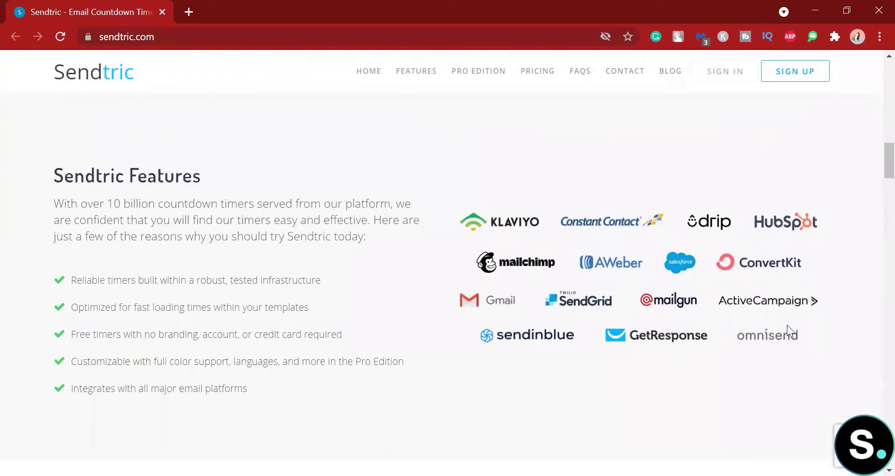
{"action": "scroll", "coordinate": [787, 324], "scroll_direction": "down", "scroll_amount": 8}
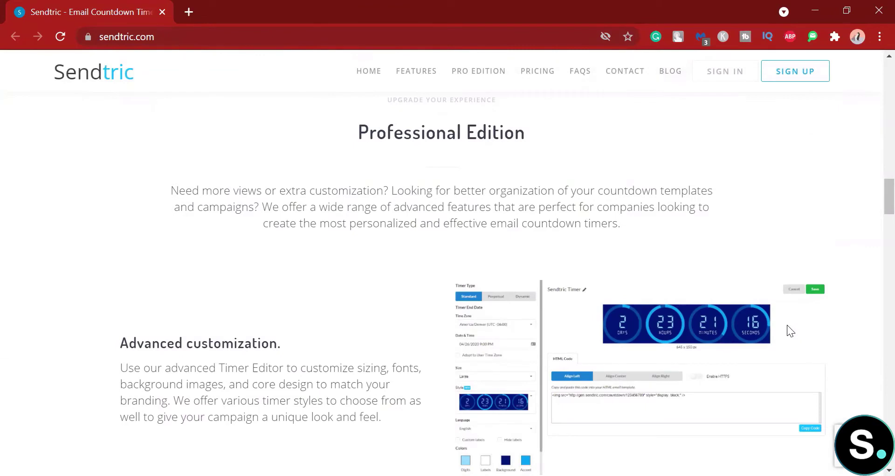
{"action": "scroll", "coordinate": [788, 324], "scroll_direction": "down", "scroll_amount": 2}
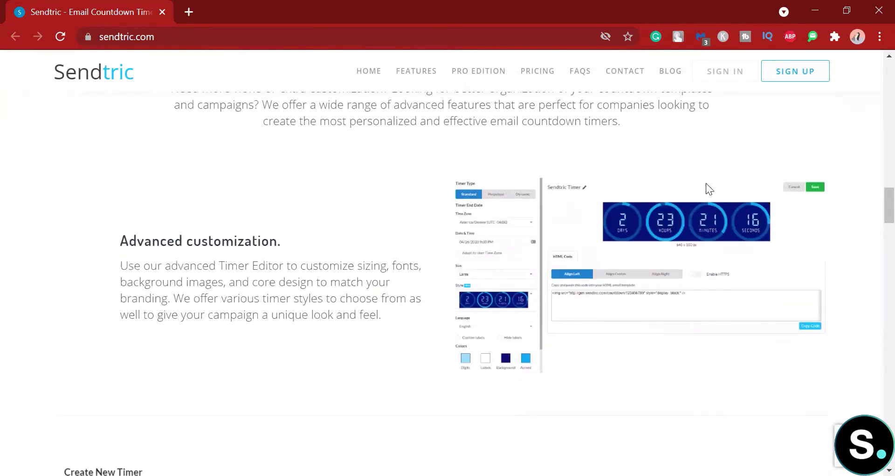
{"action": "scroll", "coordinate": [617, 220], "scroll_direction": "down", "scroll_amount": 13}
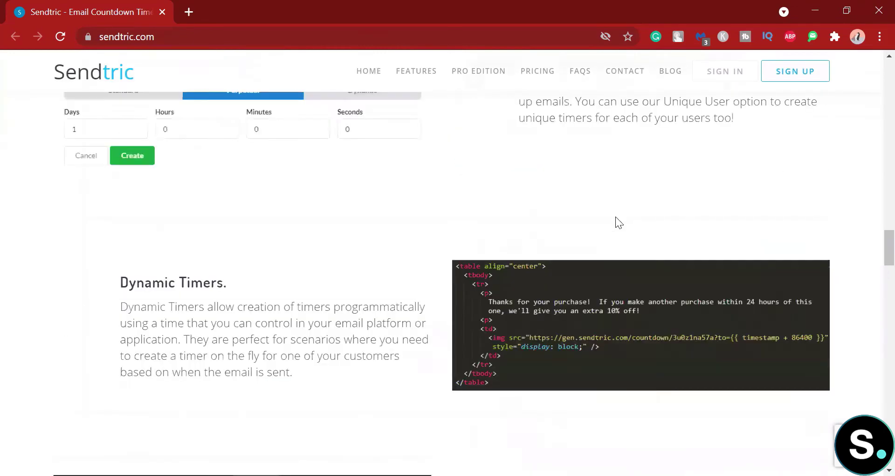
{"action": "scroll", "coordinate": [617, 221], "scroll_direction": "down", "scroll_amount": 8}
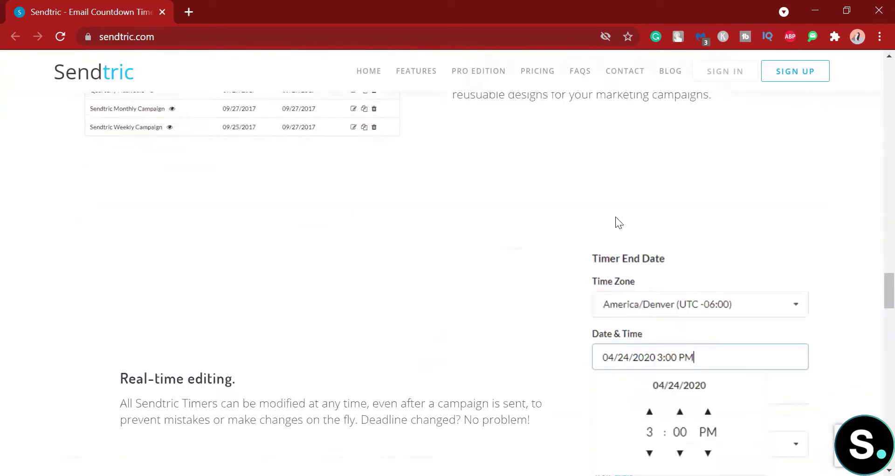
{"action": "scroll", "coordinate": [616, 218], "scroll_direction": "down", "scroll_amount": 4}
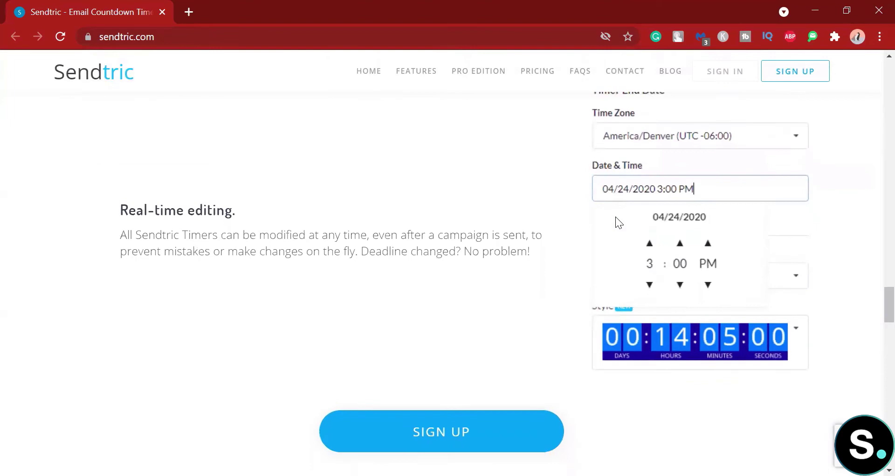
{"action": "scroll", "coordinate": [616, 216], "scroll_direction": "down", "scroll_amount": 5}
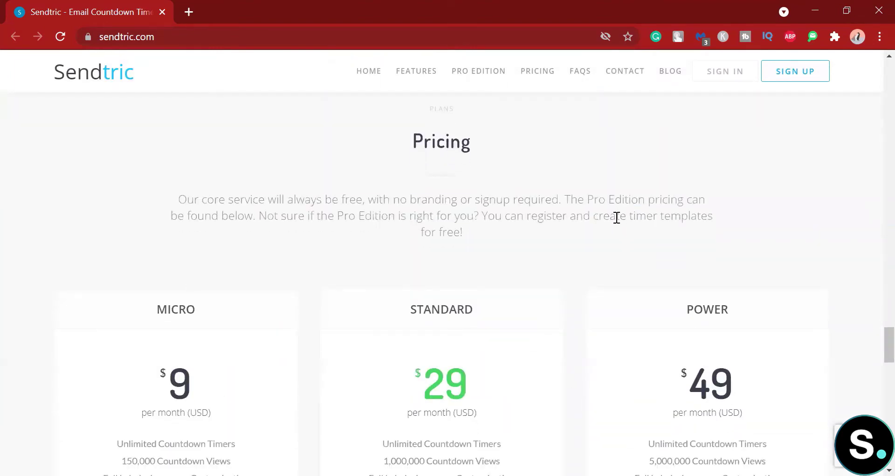
{"action": "scroll", "coordinate": [616, 216], "scroll_direction": "down", "scroll_amount": 4}
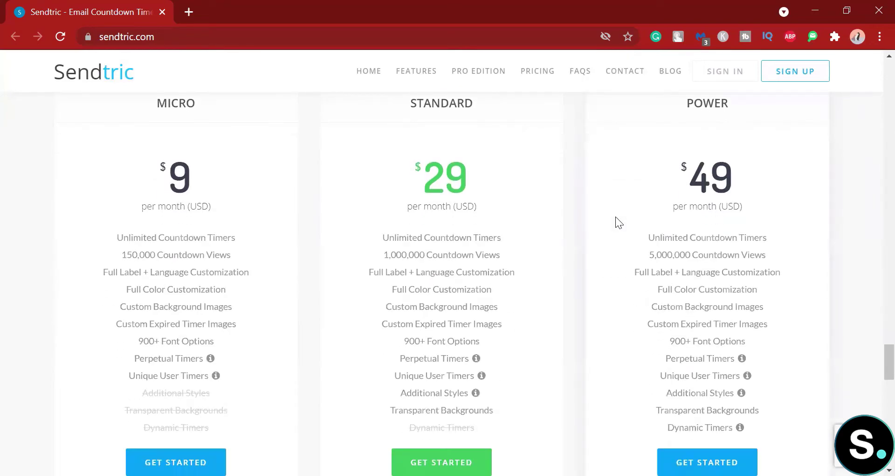
{"action": "scroll", "coordinate": [507, 240], "scroll_direction": "down", "scroll_amount": 2}
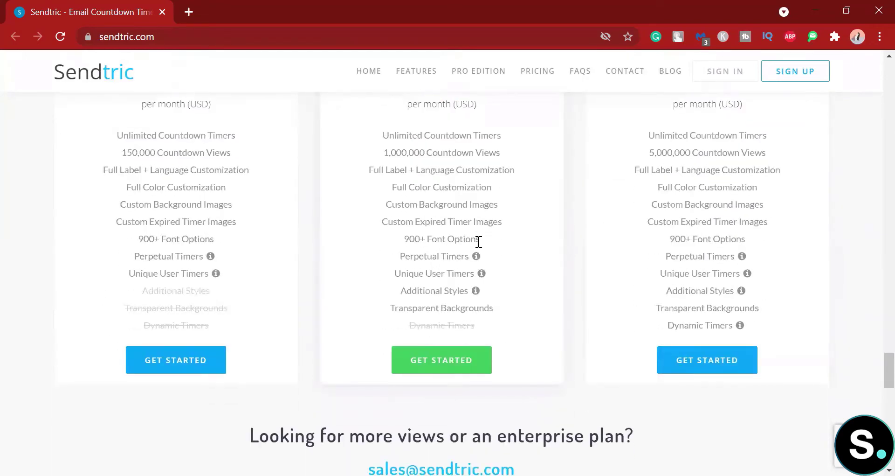
{"action": "scroll", "coordinate": [479, 242], "scroll_direction": "up", "scroll_amount": 2}
{"action": "scroll", "coordinate": [479, 242], "scroll_direction": "down", "scroll_amount": 2}
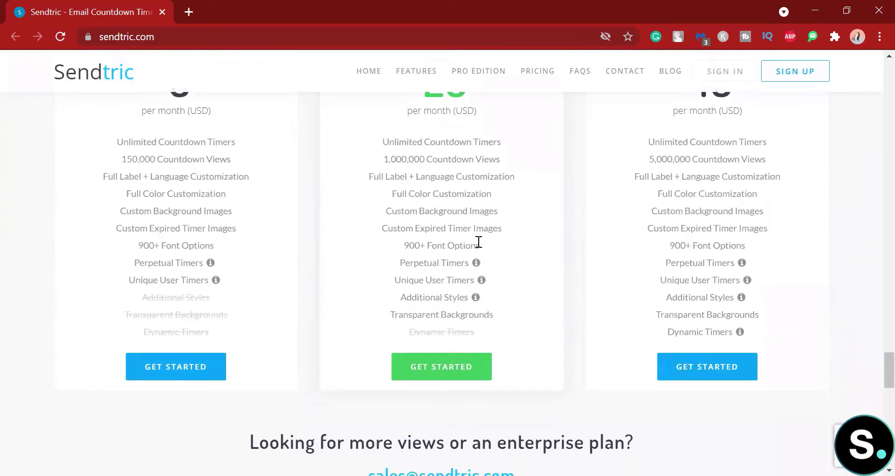
{"action": "scroll", "coordinate": [477, 241], "scroll_direction": "up", "scroll_amount": 20}
Change the timer background to pure white #FFFFFF and regenerate the timer.
{"action": "scroll", "coordinate": [478, 241], "scroll_direction": "up", "scroll_amount": 15}
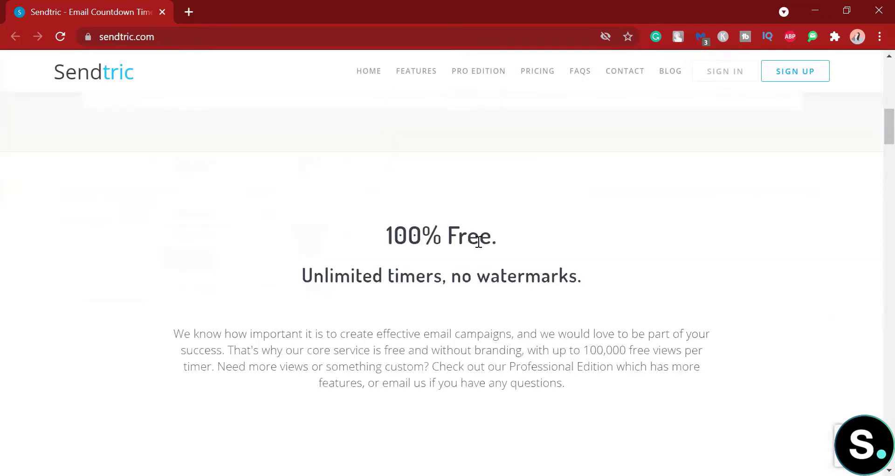
{"action": "scroll", "coordinate": [478, 240], "scroll_direction": "down", "scroll_amount": 7}
{"action": "scroll", "coordinate": [477, 241], "scroll_direction": "up", "scroll_amount": 4}
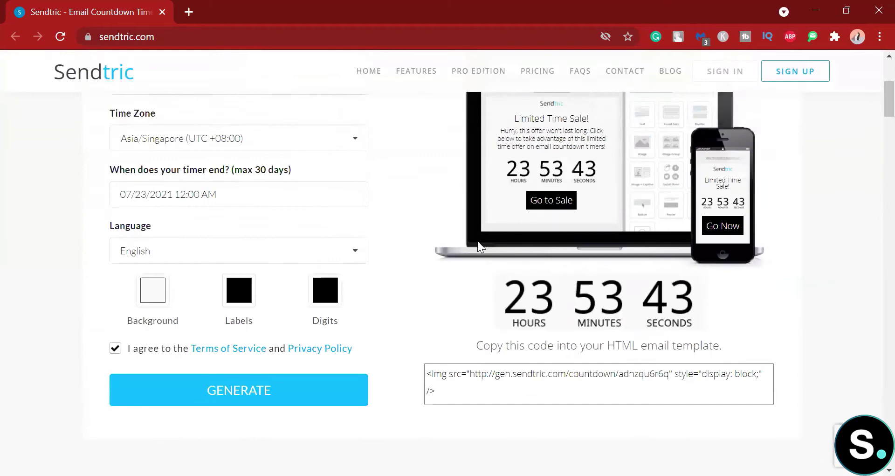
{"action": "scroll", "coordinate": [478, 240], "scroll_direction": "down", "scroll_amount": 2}
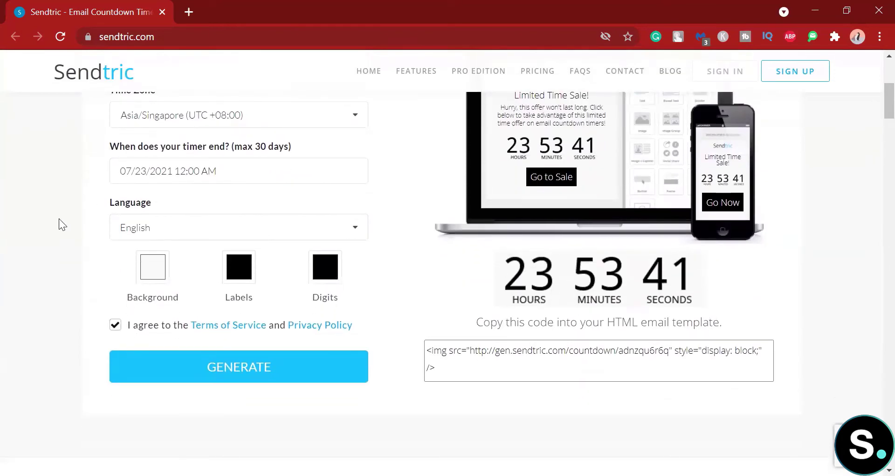
{"action": "left_click", "coordinate": [158, 264]}
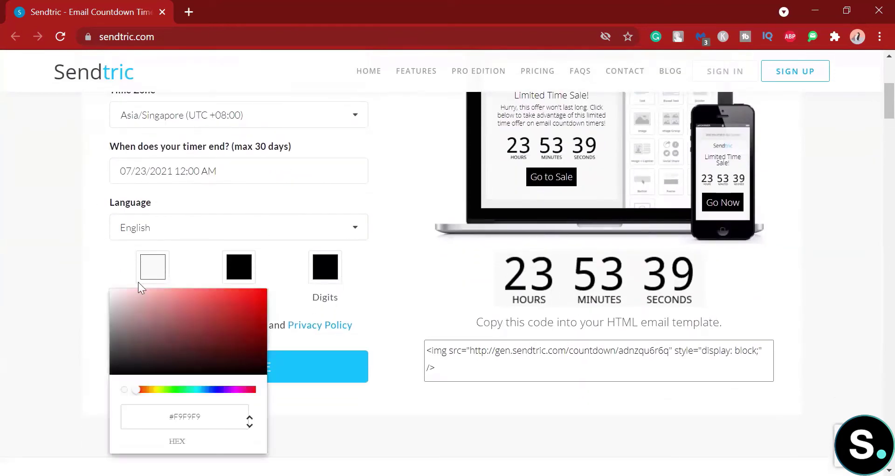
{"action": "left_click_drag", "start_coordinate": [114, 291], "coordinate": [105, 285]}
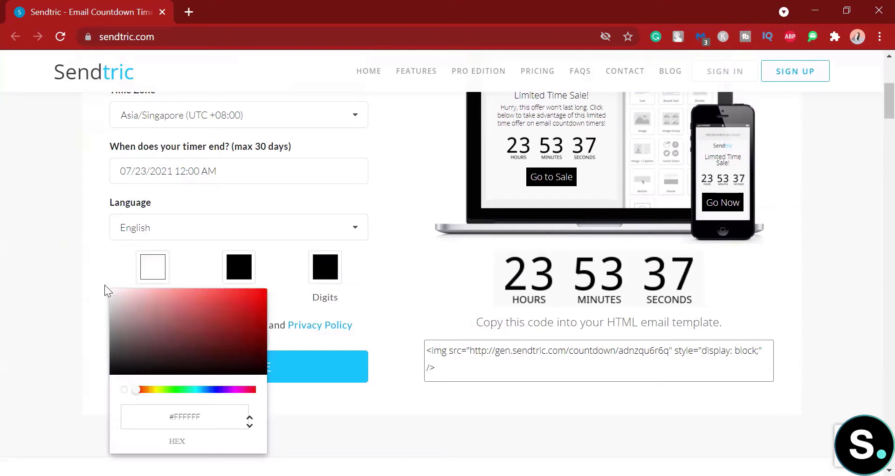
{"action": "left_click", "coordinate": [382, 238]}
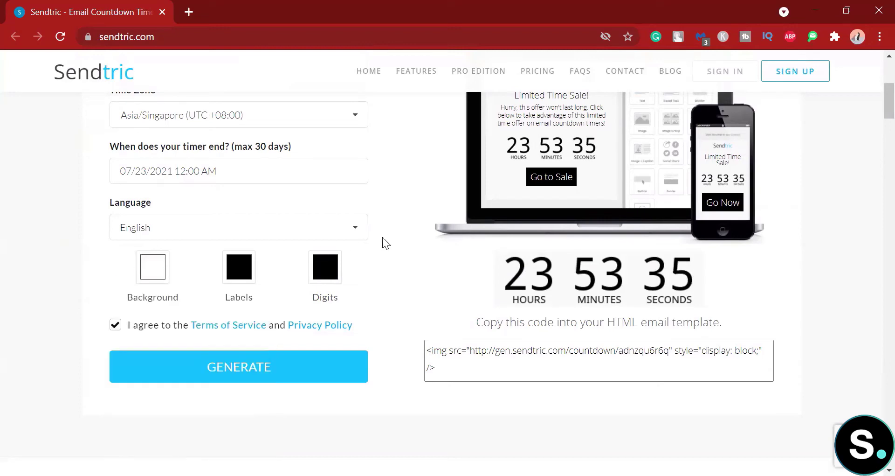
{"action": "left_click", "coordinate": [206, 370]}
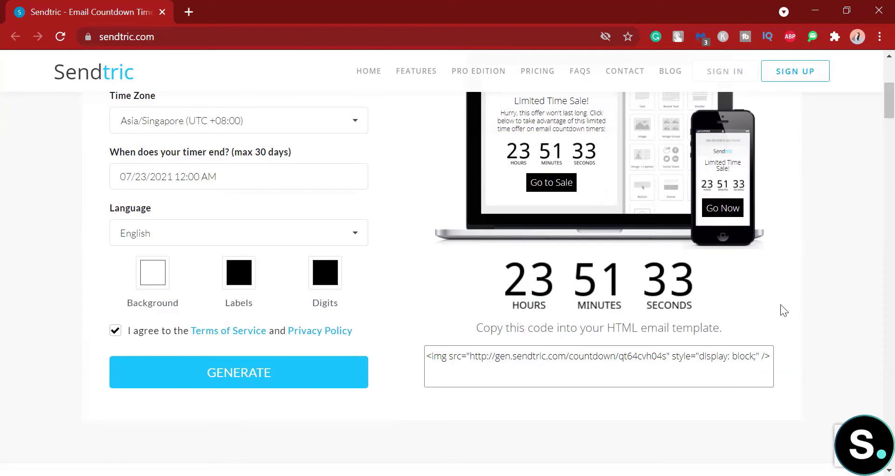
Select the gen.sendtric.com/countdown/qt64cvh04s image URL in the embed code.
{"action": "left_click", "coordinate": [470, 357]}
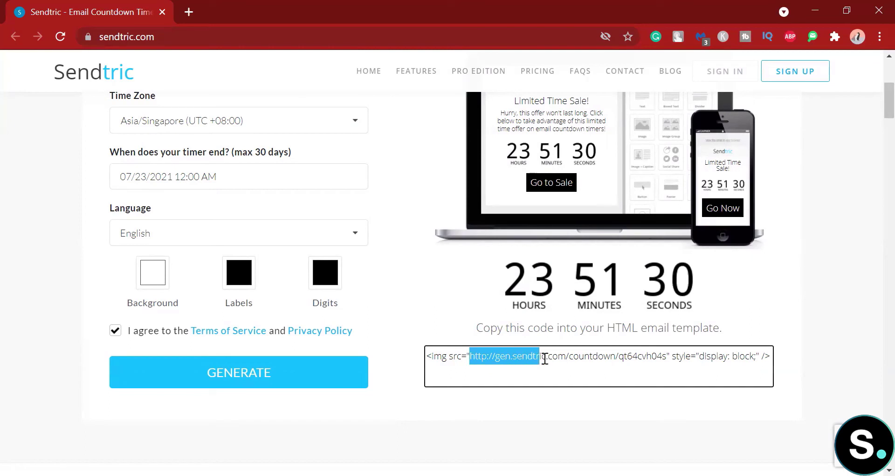
{"action": "left_click_drag", "start_coordinate": [545, 358], "coordinate": [652, 360]}
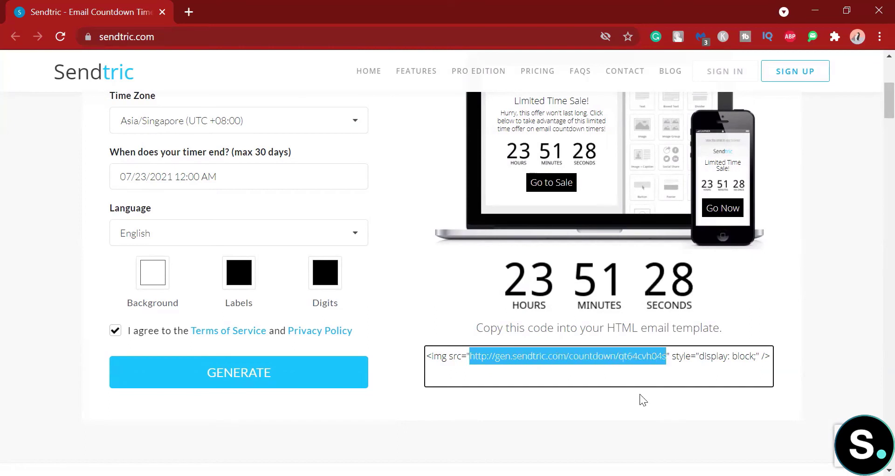
Open the copied countdown image URL in a new tab, save the image, then close that tab.
{"action": "left_click", "coordinate": [186, 13]}
{"action": "type", "text": "http://gen.sendtric.com/countdown/qt64cvh04s"}
{"action": "key", "text": "Return"}
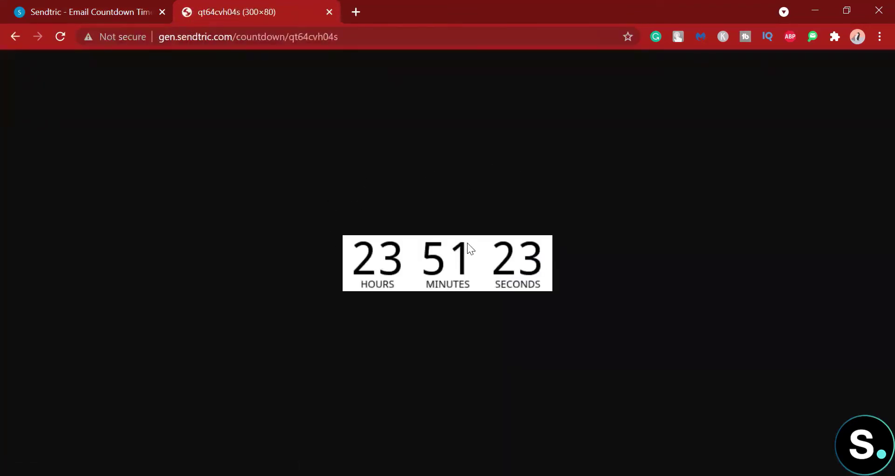
{"action": "right_click", "coordinate": [390, 244]}
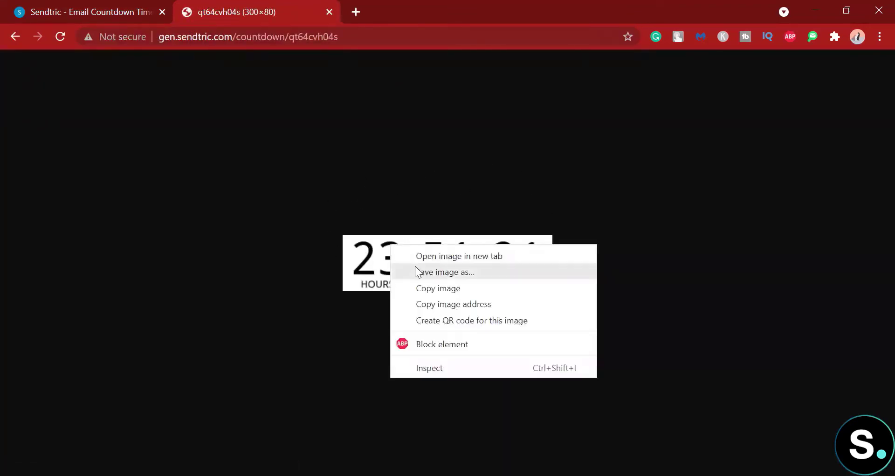
{"action": "left_click", "coordinate": [290, 194]}
{"action": "middle_click", "coordinate": [188, 11]}
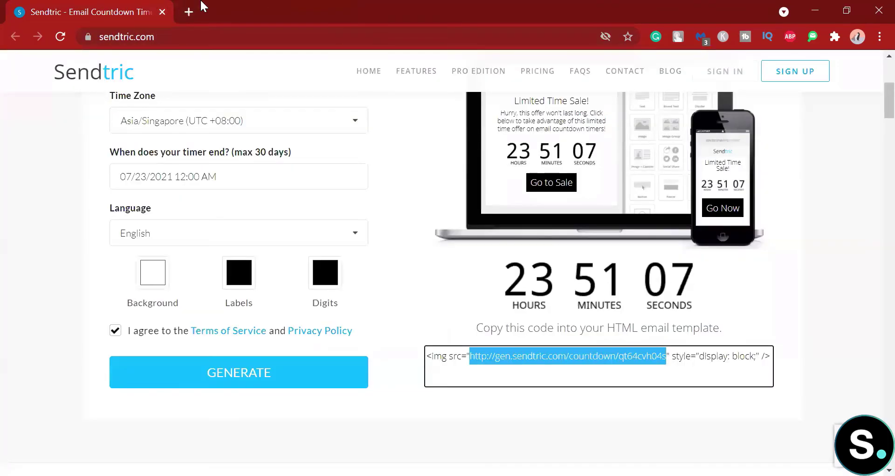
Scroll the Mailchimp template editor to locate the Image block.
{"action": "scroll", "coordinate": [344, 186], "scroll_direction": "down", "scroll_amount": 6}
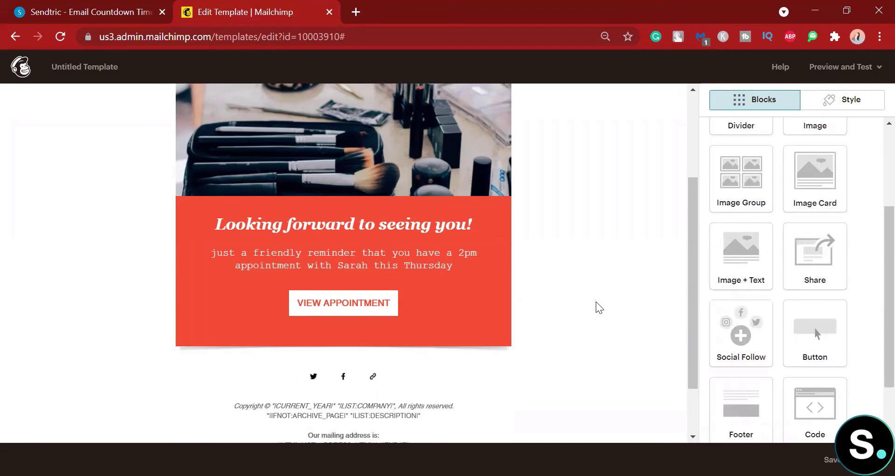
{"action": "scroll", "coordinate": [727, 333], "scroll_direction": "down", "scroll_amount": 2}
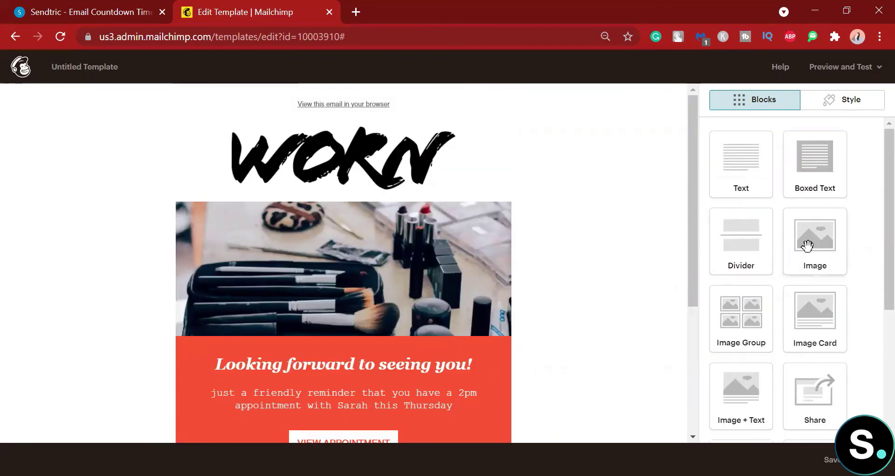
Add an Image block under the WORN header with qt64cvh04s.gif uploaded, centre-aligned, and save it.
{"action": "left_click_drag", "start_coordinate": [816, 241], "coordinate": [373, 197]}
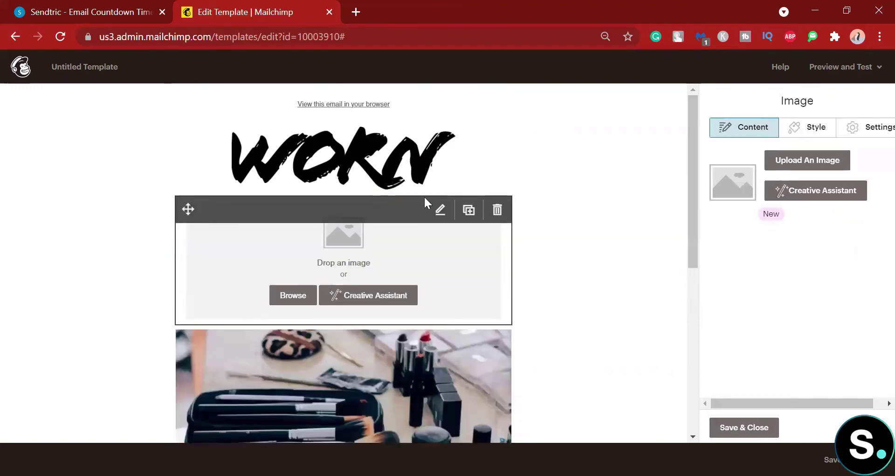
{"action": "left_click", "coordinate": [767, 167]}
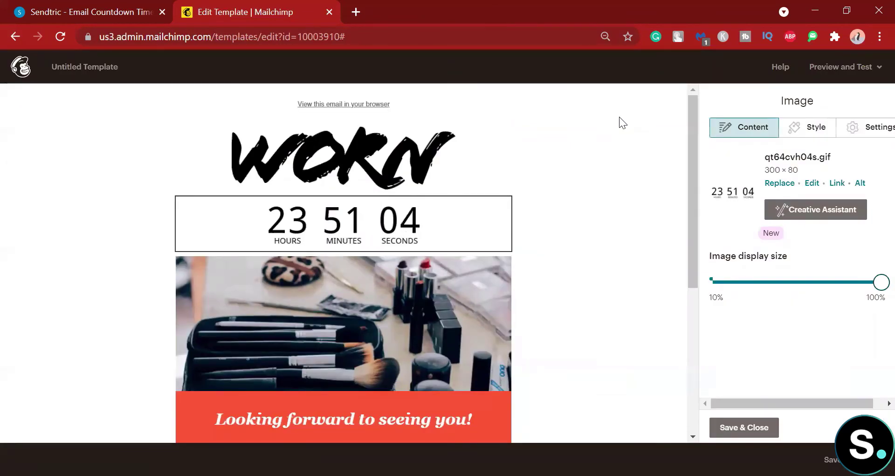
{"action": "left_click", "coordinate": [868, 127]}
{"action": "left_click", "coordinate": [753, 198]}
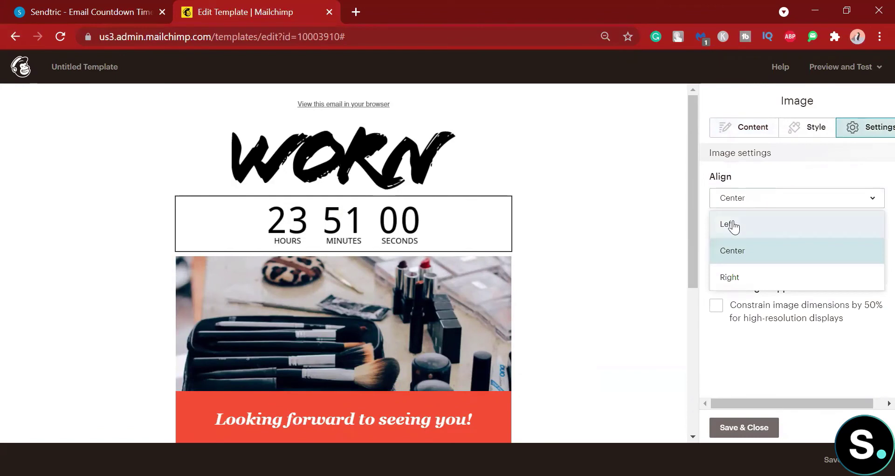
{"action": "left_click", "coordinate": [734, 224]}
{"action": "left_click", "coordinate": [778, 200]}
{"action": "left_click", "coordinate": [740, 275]}
{"action": "left_click", "coordinate": [622, 355]}
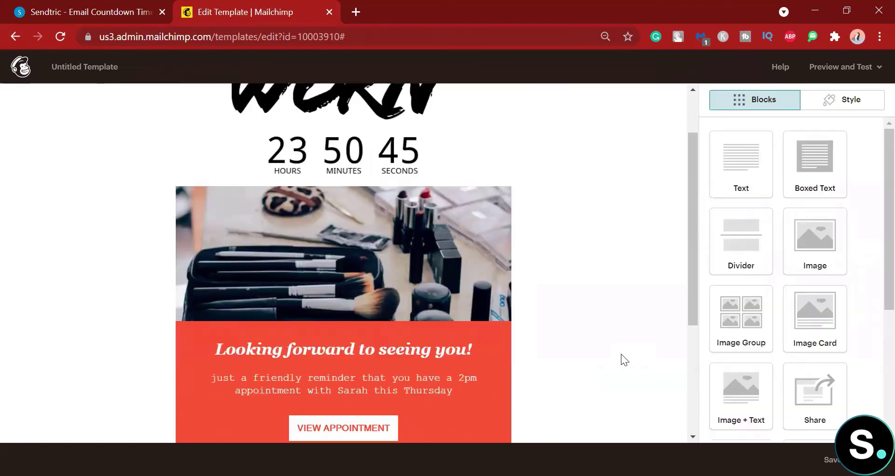